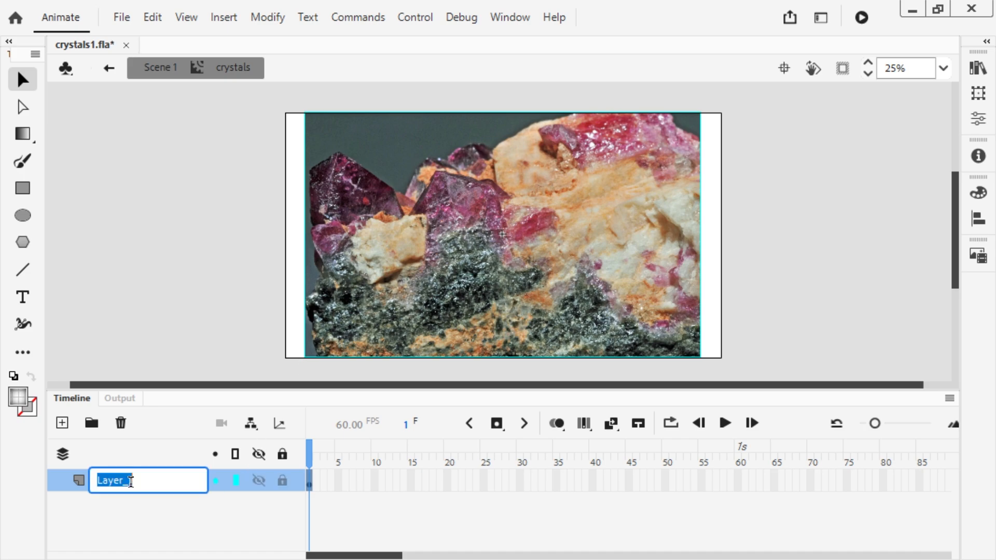
Name the crystal picture's layer image and add a layer named circleMasker above it
text(image)
key(Return)
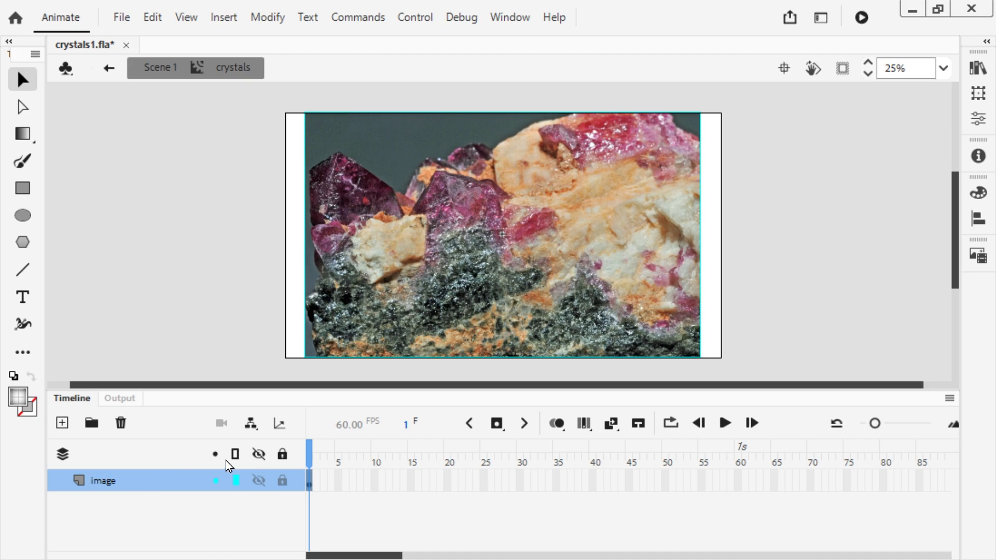
click(63, 423)
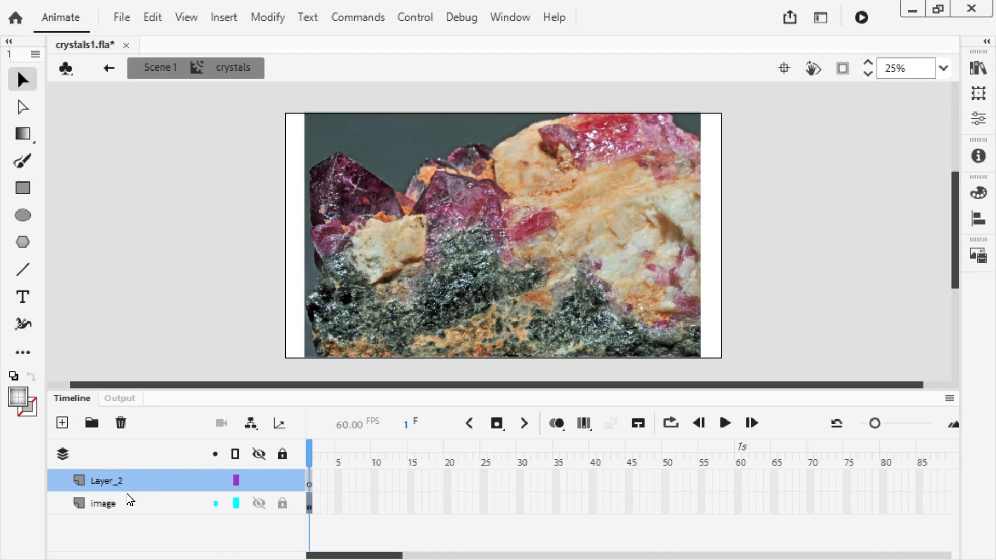
double_click(117, 480)
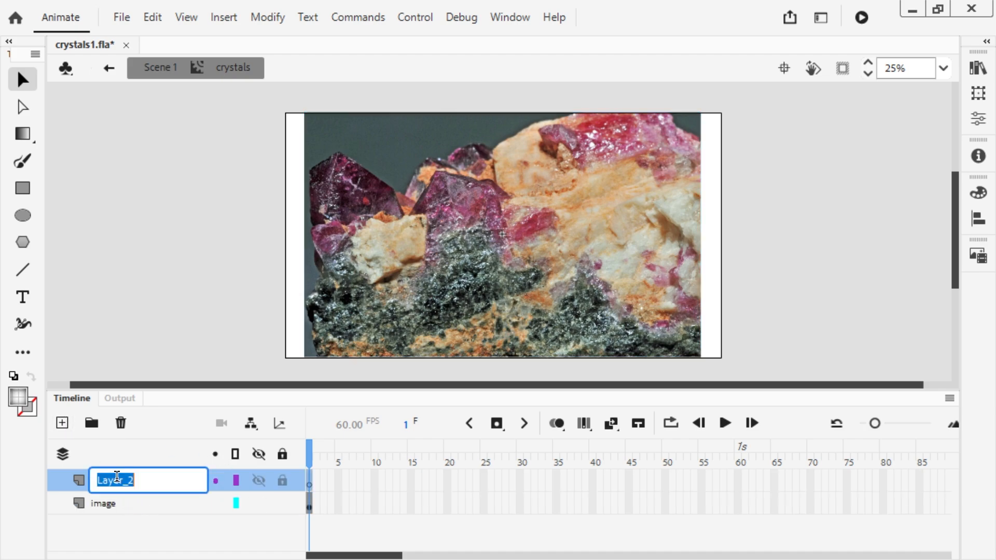
text(circleMasker)
key(Return)
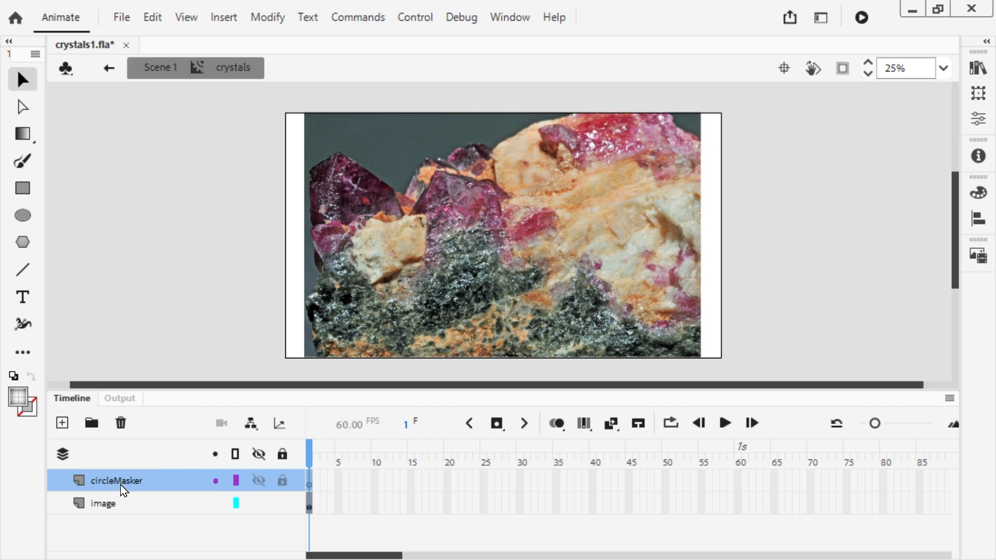
Draw a solid black (000000) rectangle across the full width of the picture's upper part on the circleMasker layer and copy it
click(24, 193)
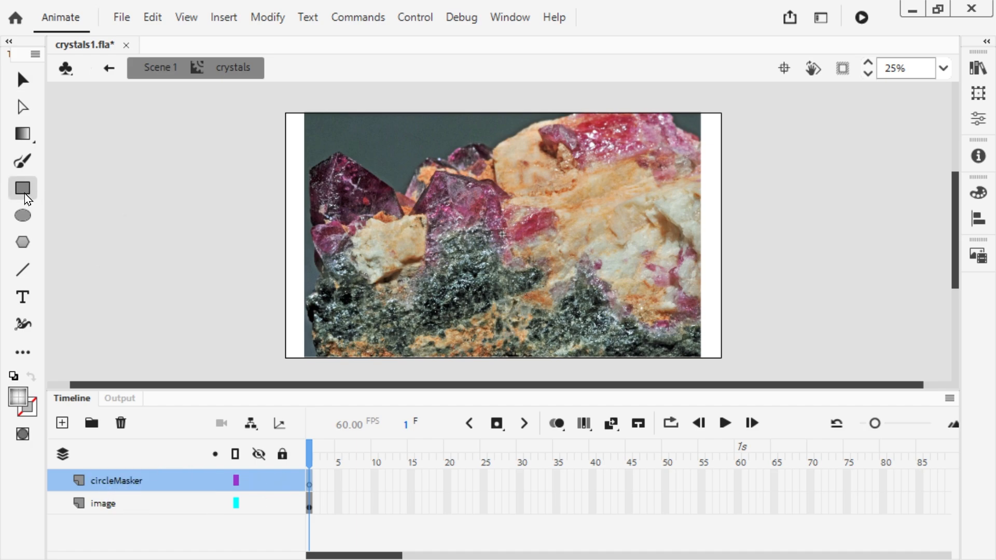
click(14, 400)
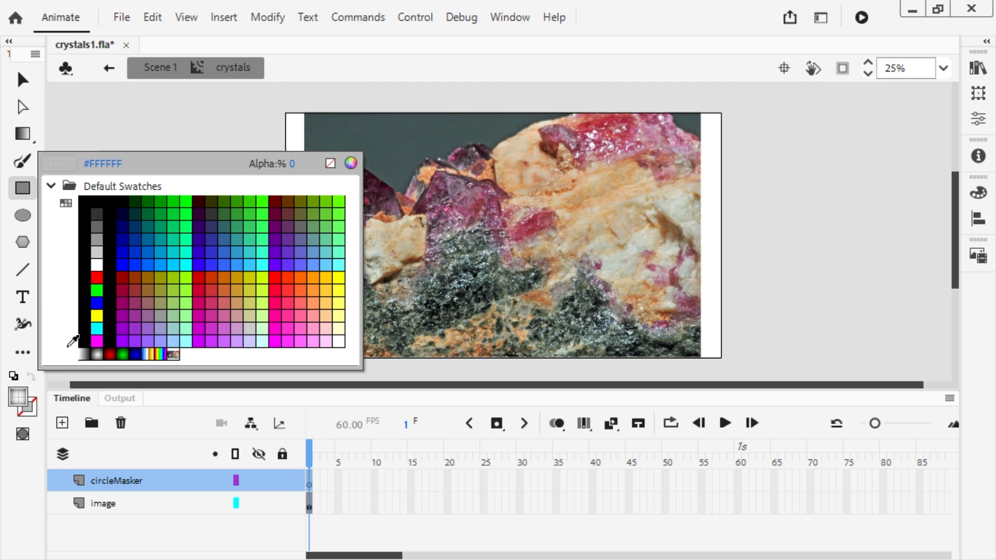
click(86, 260)
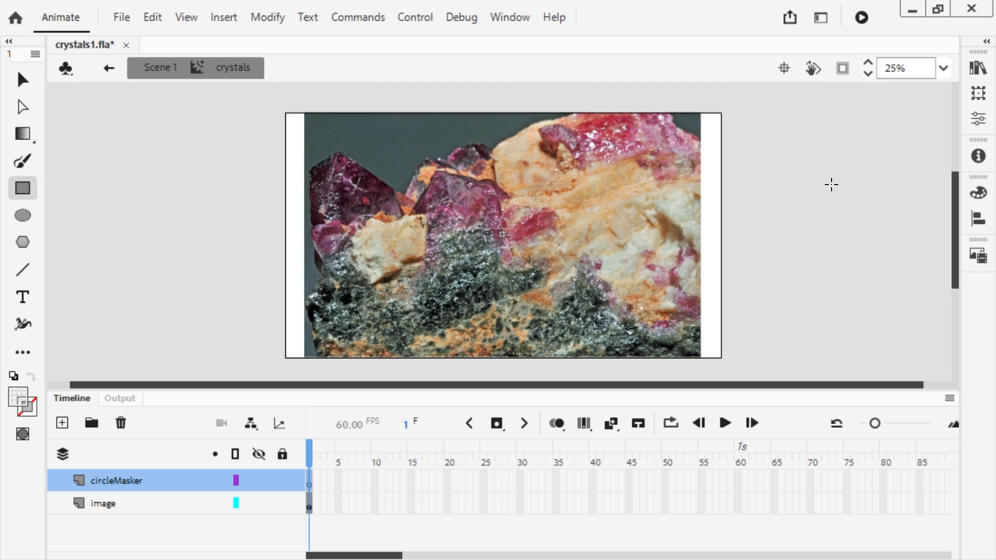
click(979, 193)
click(858, 131)
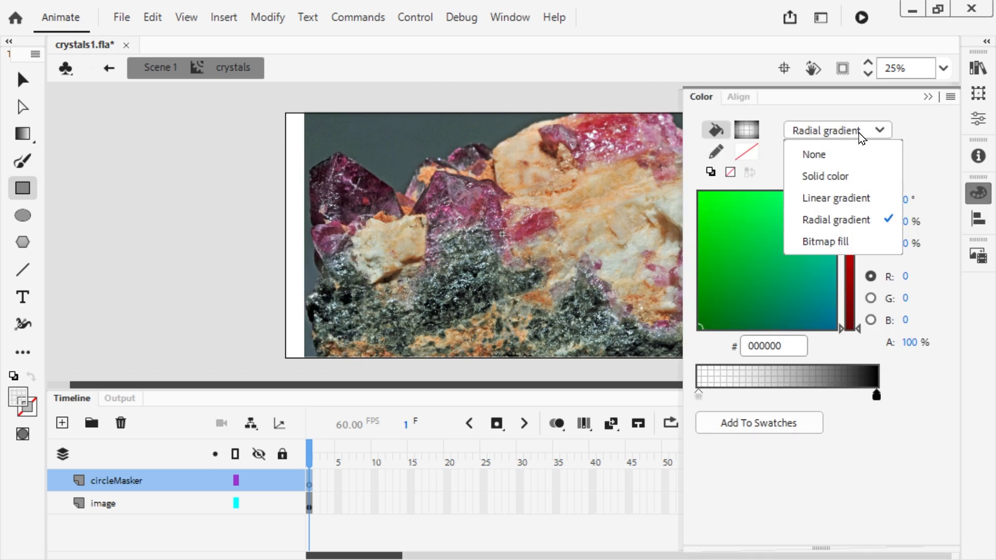
click(831, 176)
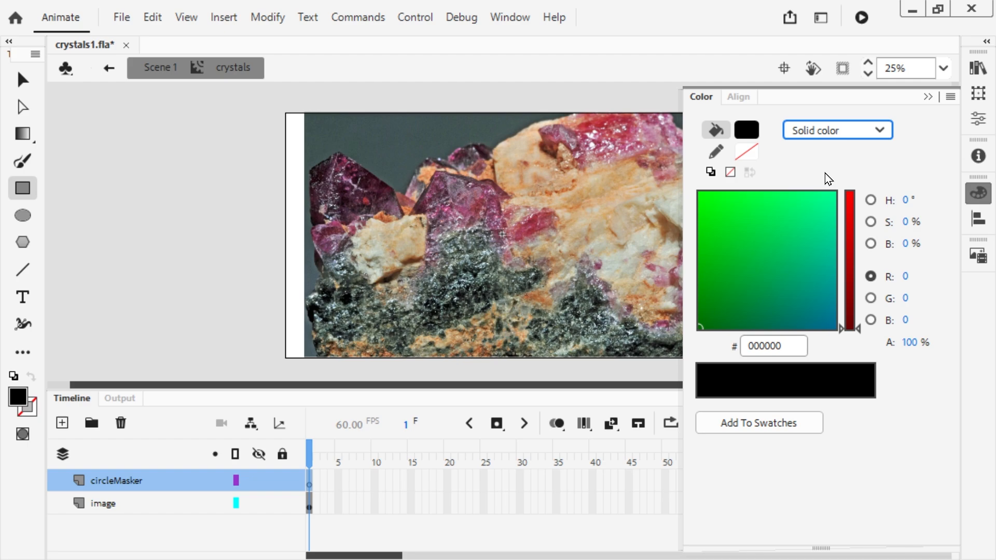
click(928, 97)
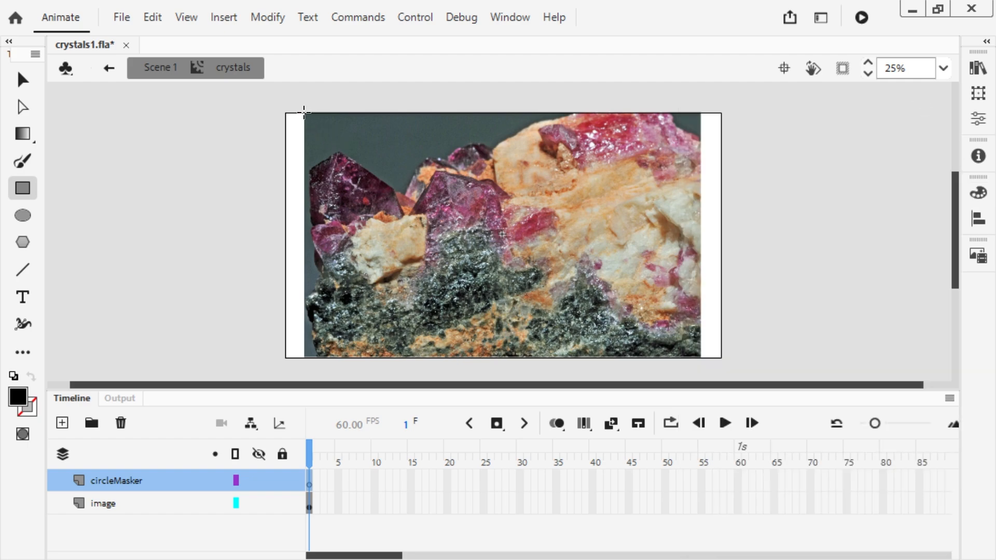
mouse_move(304, 112)
mouse_down()
mouse_move(500, 291)
mouse_move(630, 281)
mouse_move(708, 301)
mouse_move(696, 314)
mouse_move(692, 282)
mouse_move(701, 293)
mouse_up()
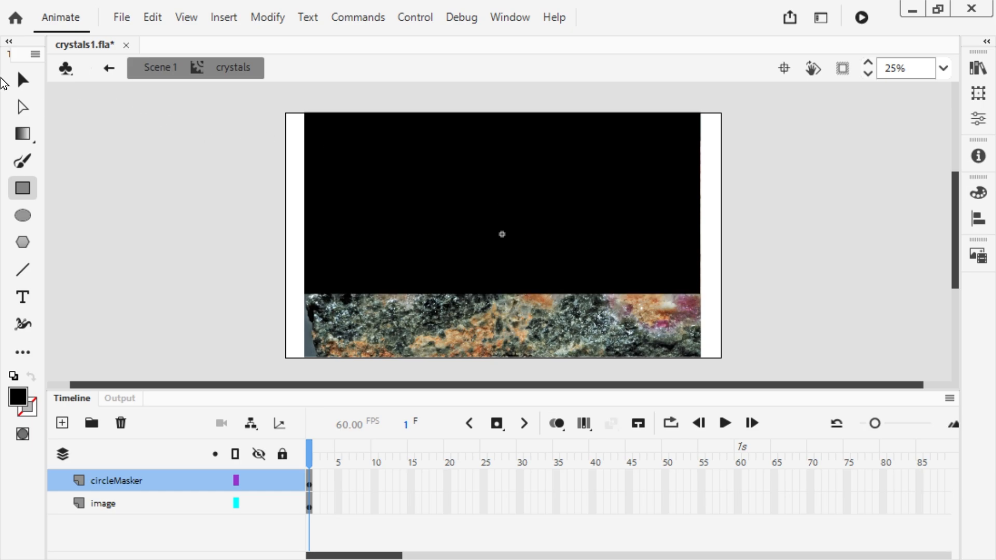
click(22, 79)
click(414, 181)
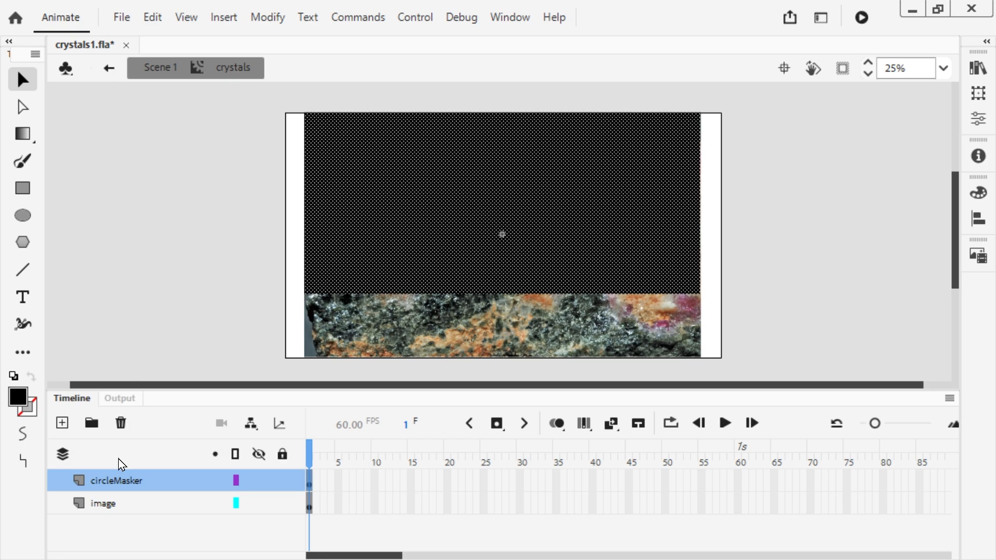
Try using the circleMasker layer as a mask over the image layer, and undo it
right_click(117, 487)
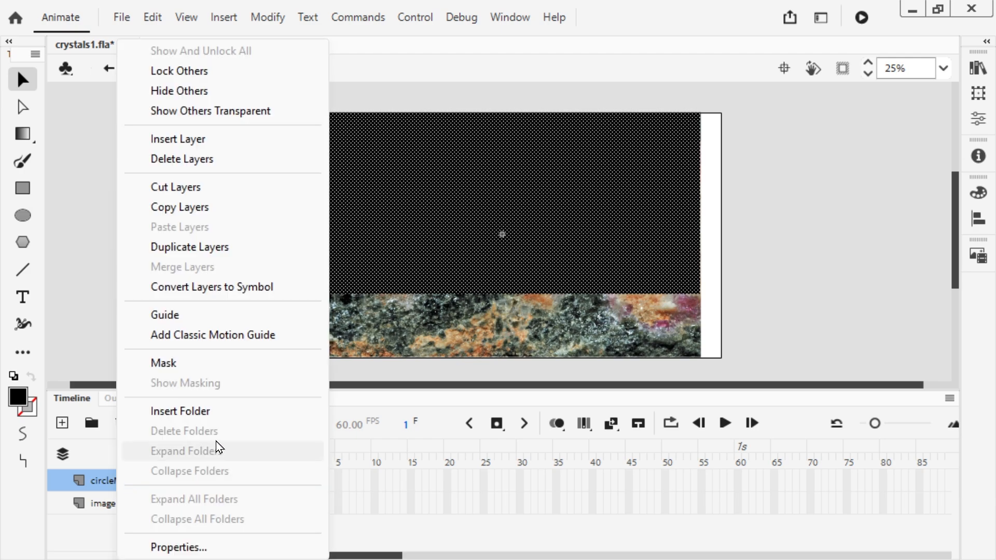
click(193, 364)
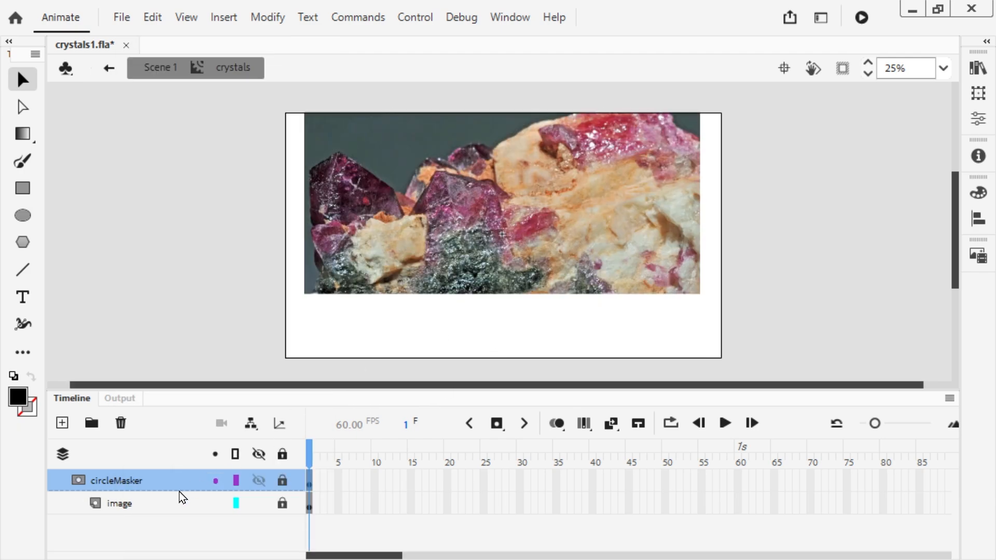
key(ctrl+z)
Add a layer named gradientMask above circleMasker and paste the copied black rectangle in place on it
click(62, 423)
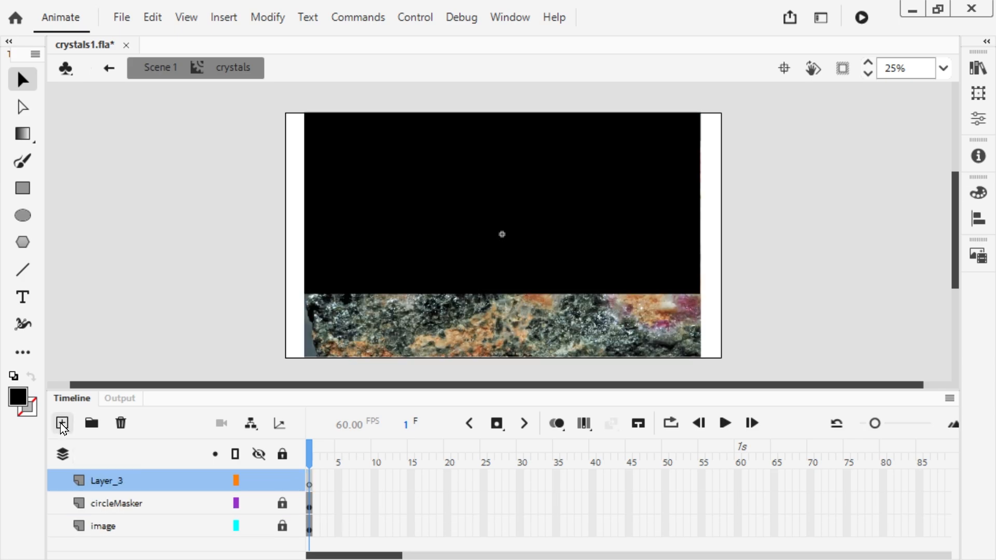
double_click(110, 480)
text(g)
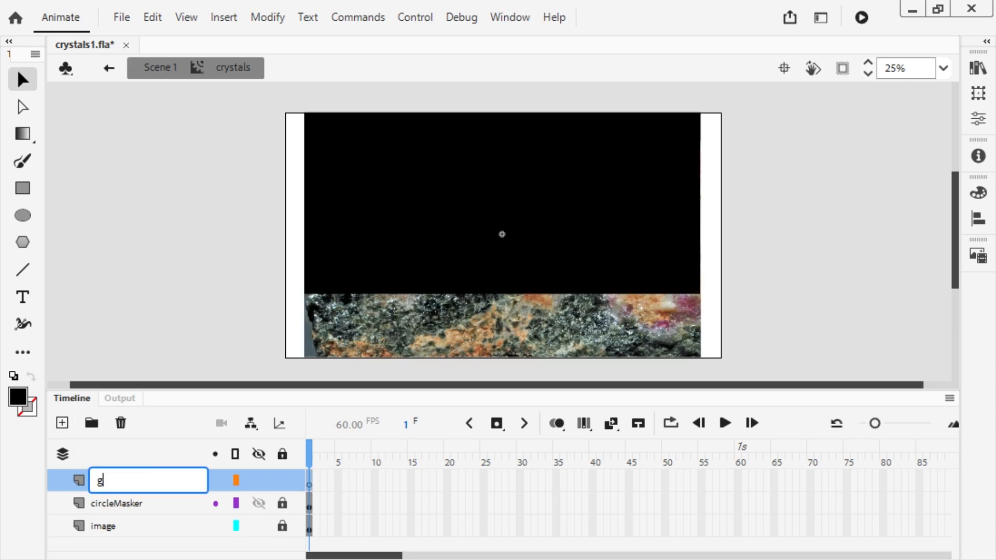
text(gadientMask)
key(Return)
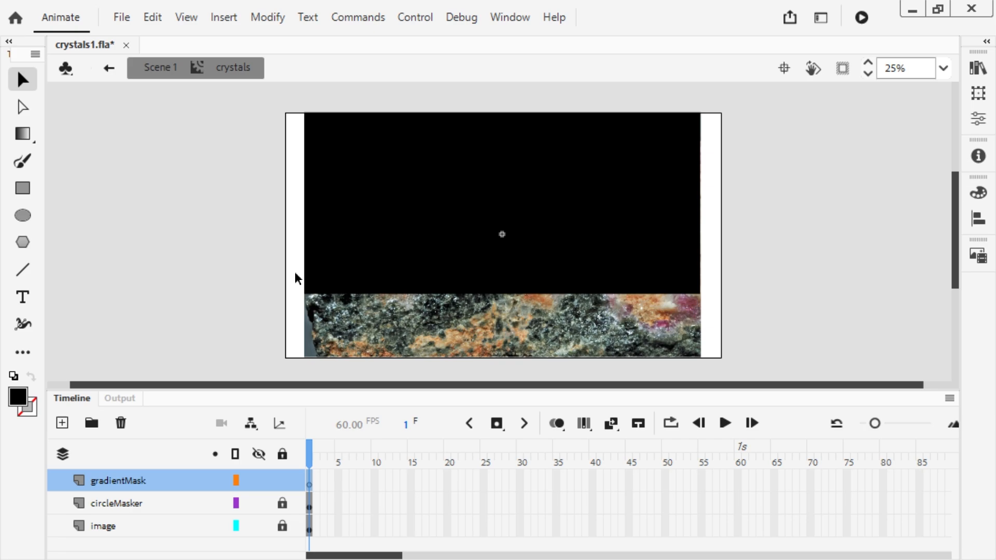
click(157, 17)
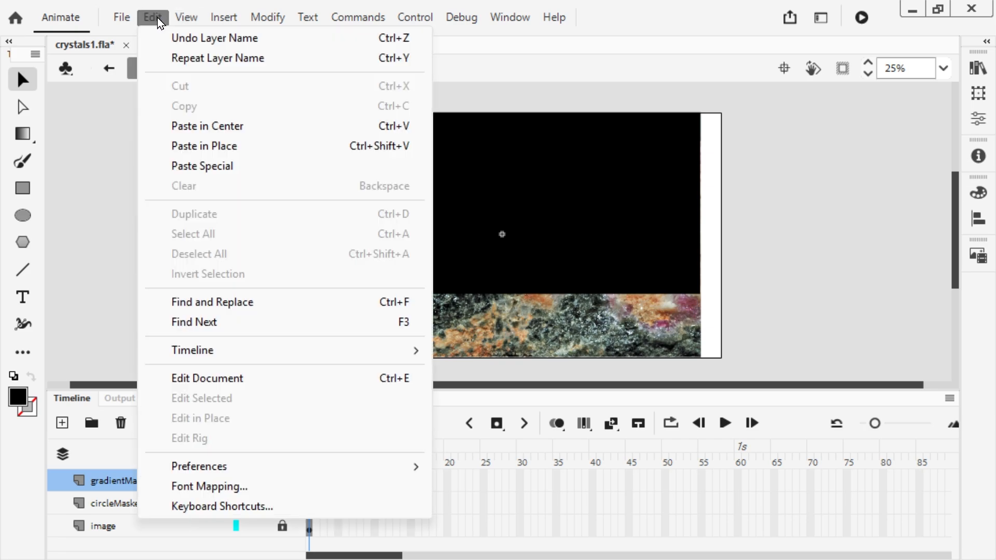
click(216, 146)
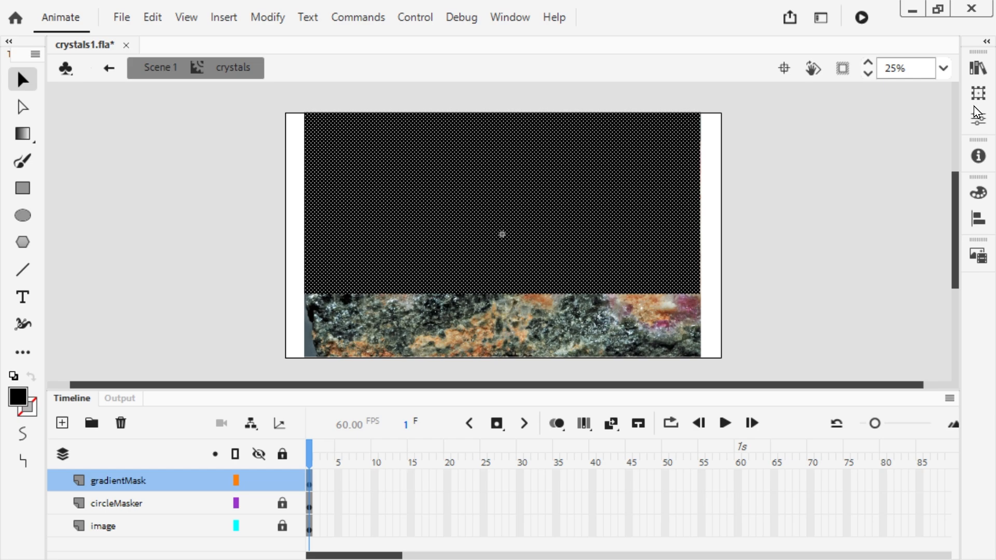
Change the pasted rectangle's fill to a radial gradient running from transparent white at the centre to black (000000) at the edge
click(972, 195)
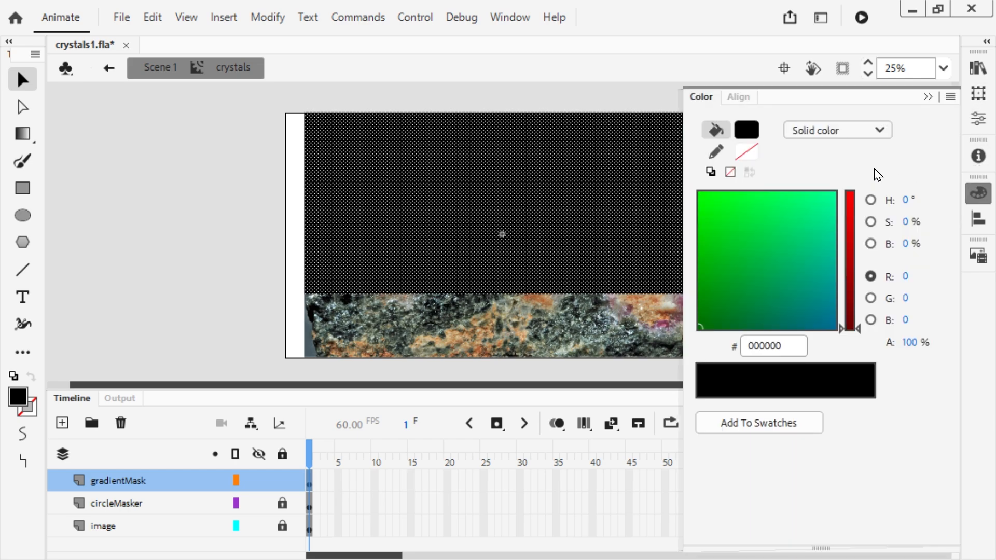
click(879, 131)
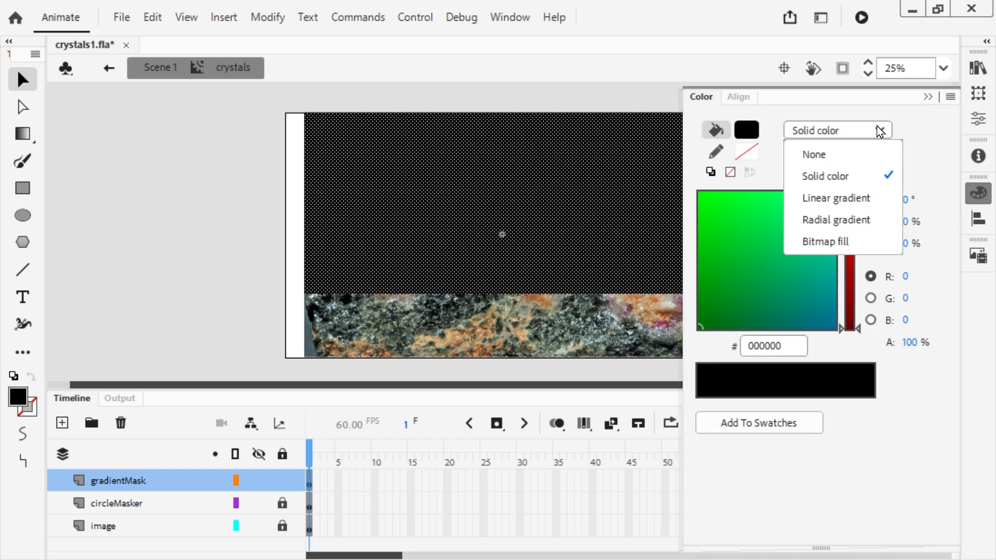
click(832, 219)
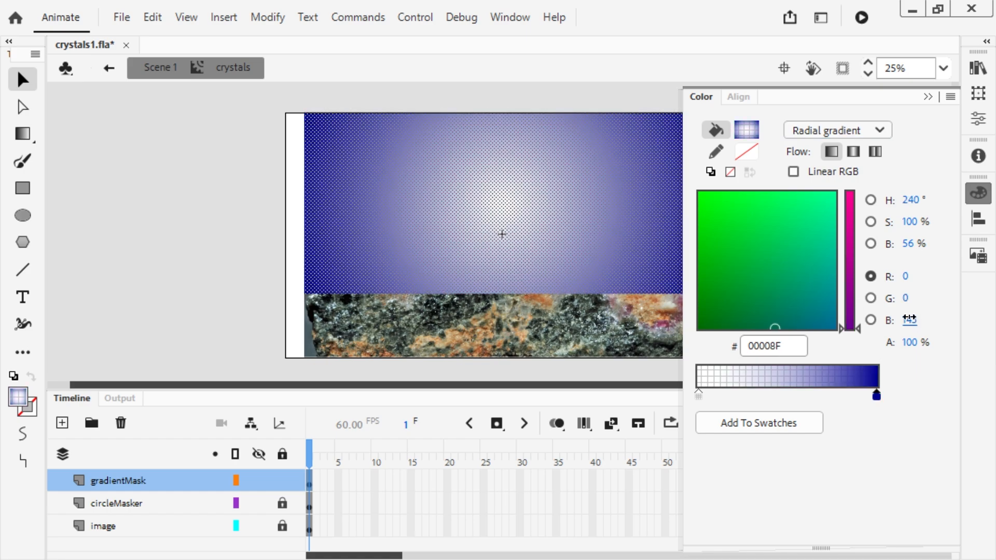
drag(910, 321, 668, 330)
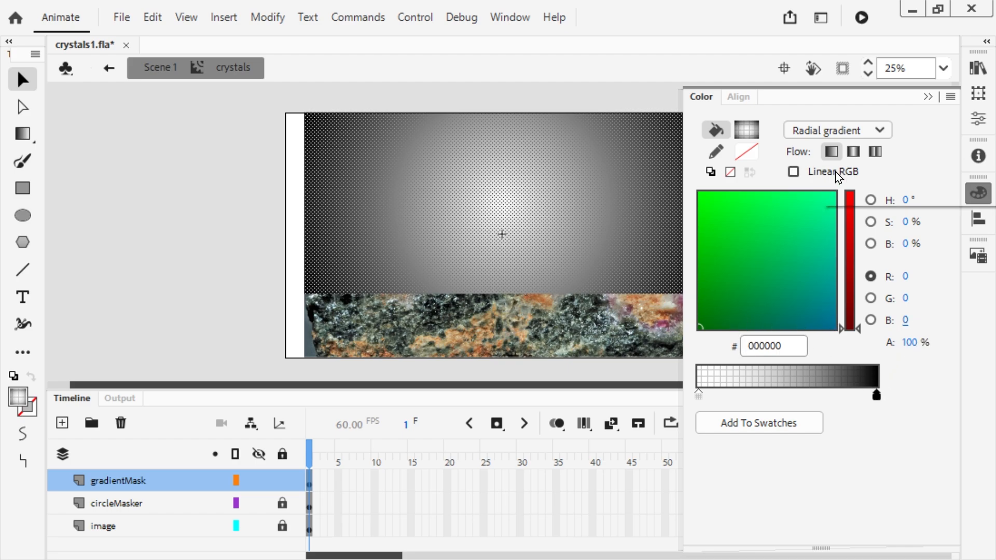
click(929, 97)
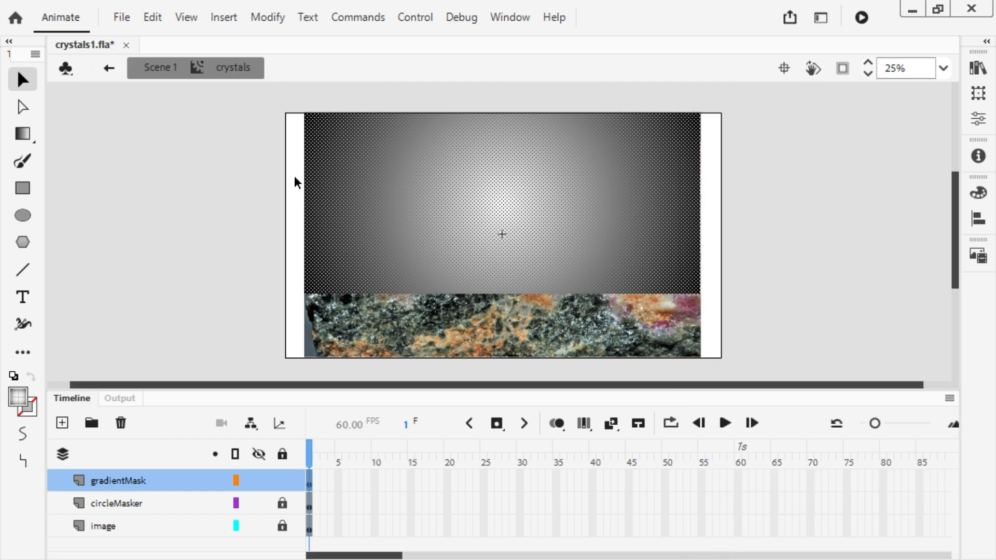
Shrink the radial gradient into an ellipse centred in the rectangle and rotate it about 90 degrees with the Gradient Transform tool
click(28, 142)
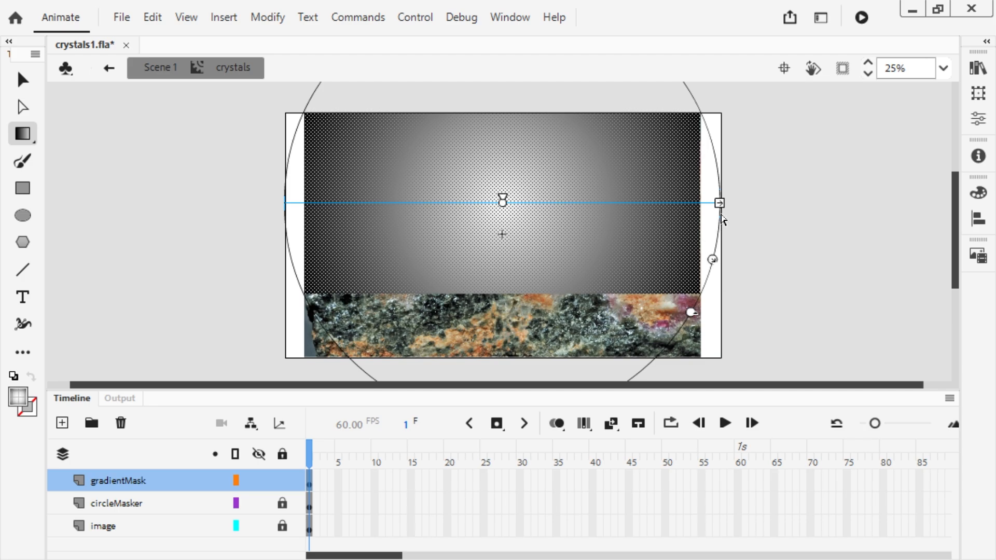
drag(720, 202, 659, 203)
drag(653, 240, 665, 257)
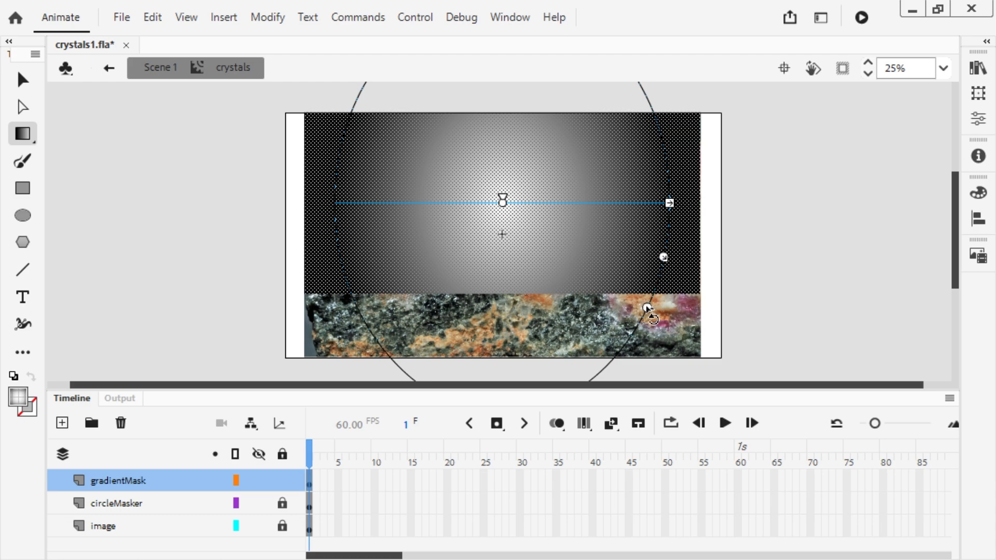
drag(647, 307, 515, 381)
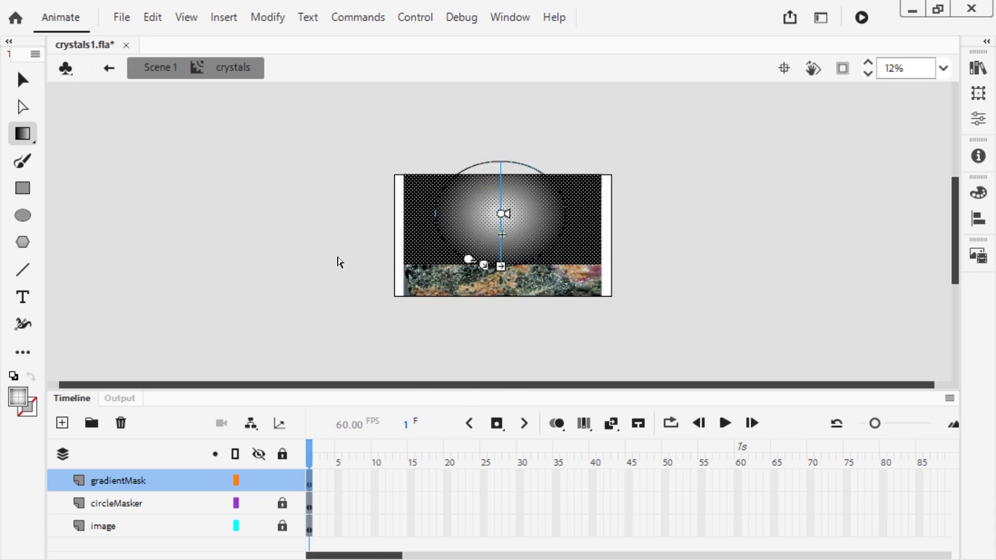
click(307, 208)
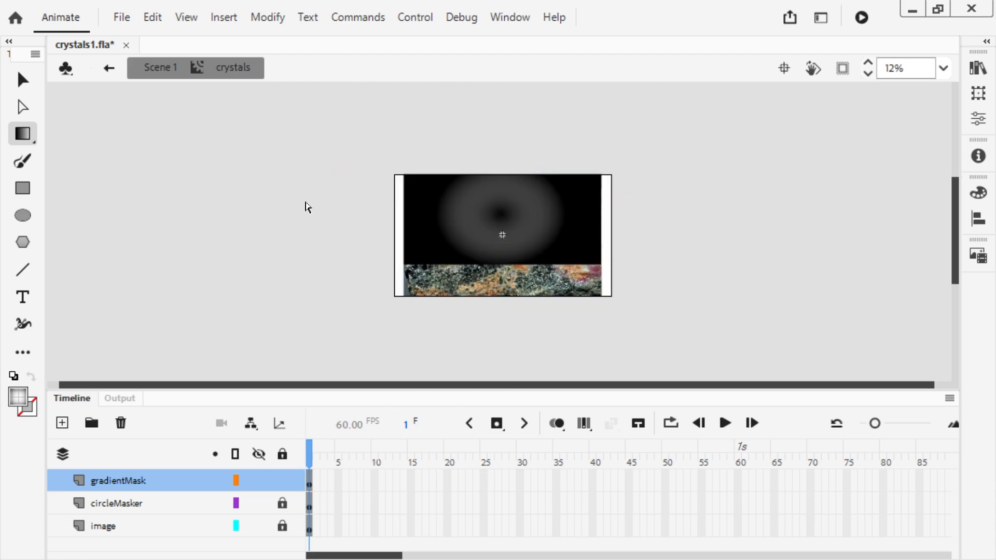
Move the circleMasker layer above gradientMask and turn it into a mask for the gradientMask layer
click(913, 63)
text(25)
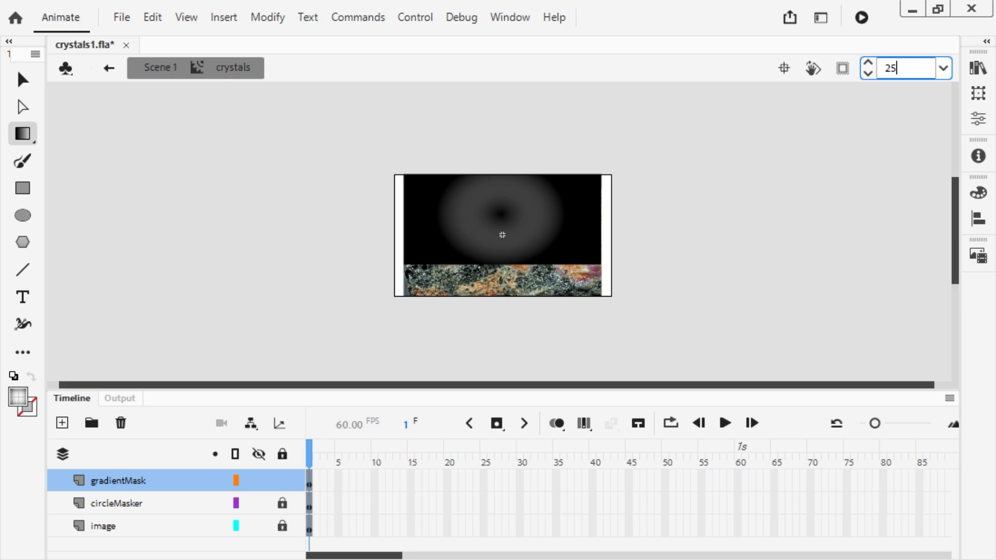
key(Return)
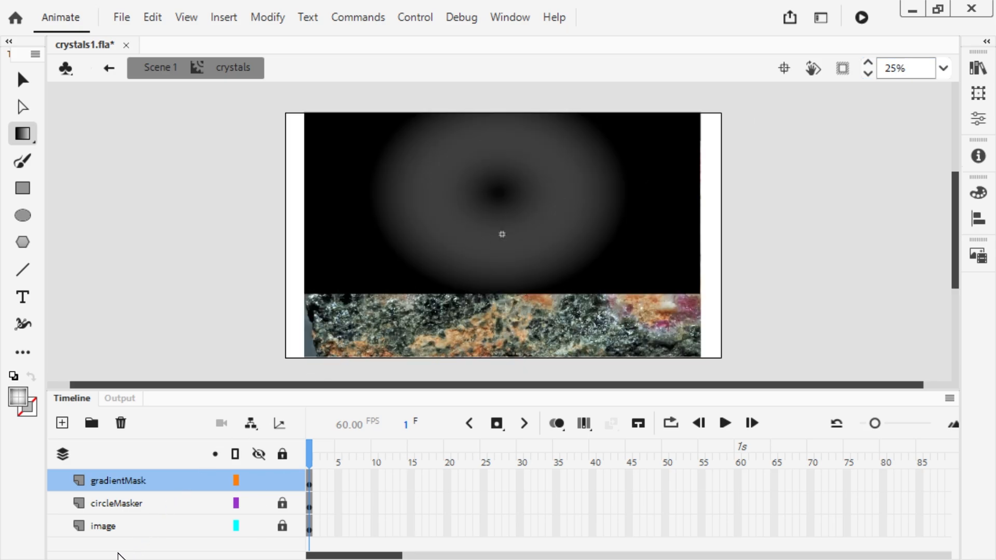
drag(117, 508, 116, 475)
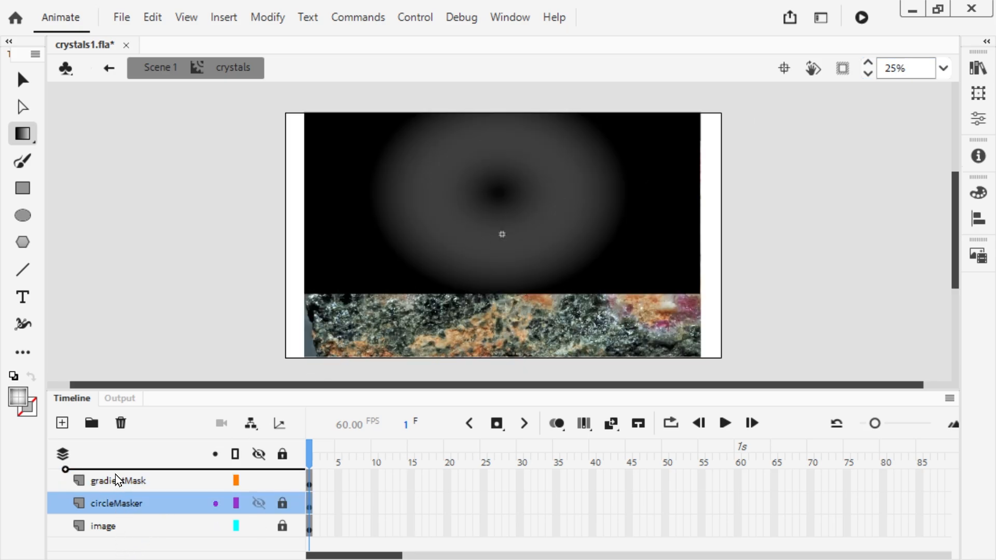
right_click(105, 479)
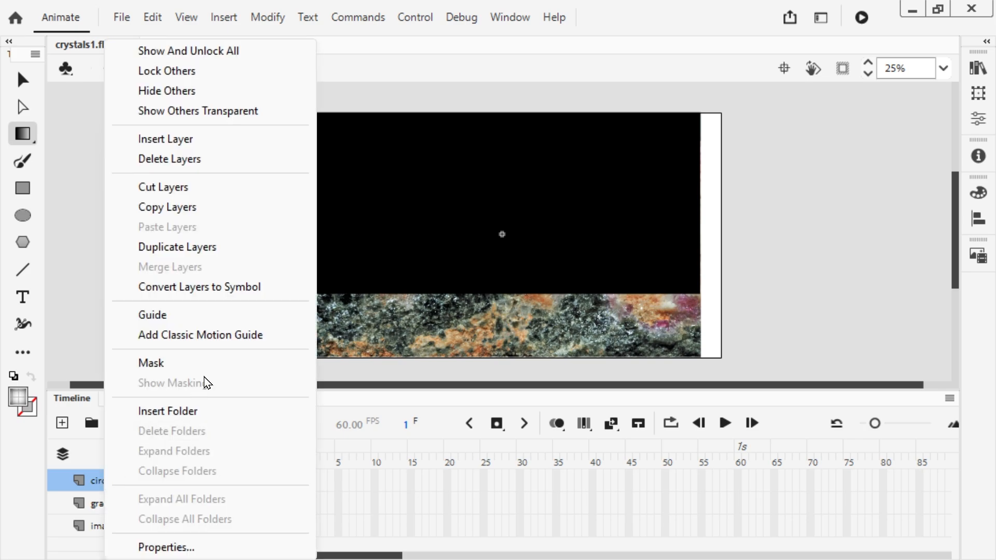
click(190, 362)
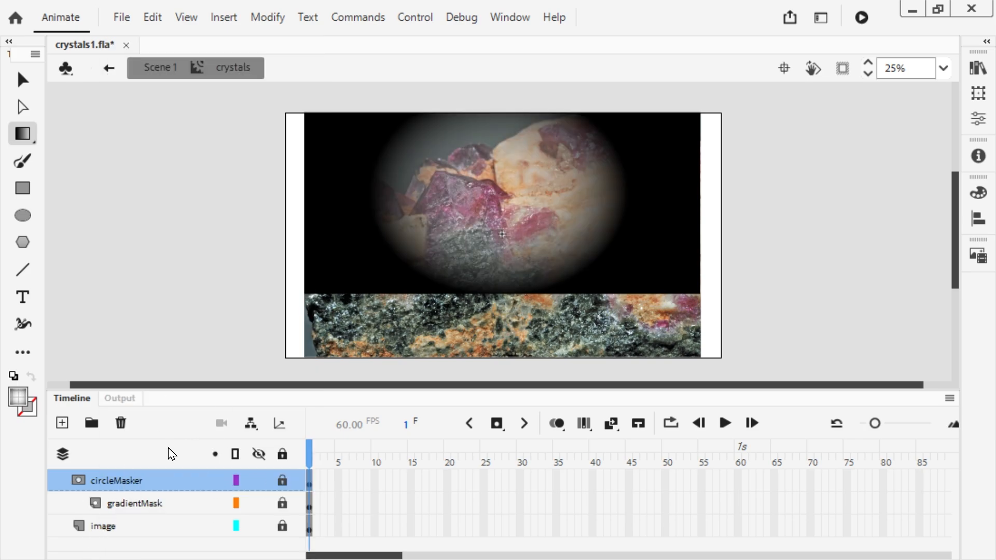
Nest the image layer under the circleMasker mask below gradientMask and return to Scene 1
drag(101, 529, 130, 523)
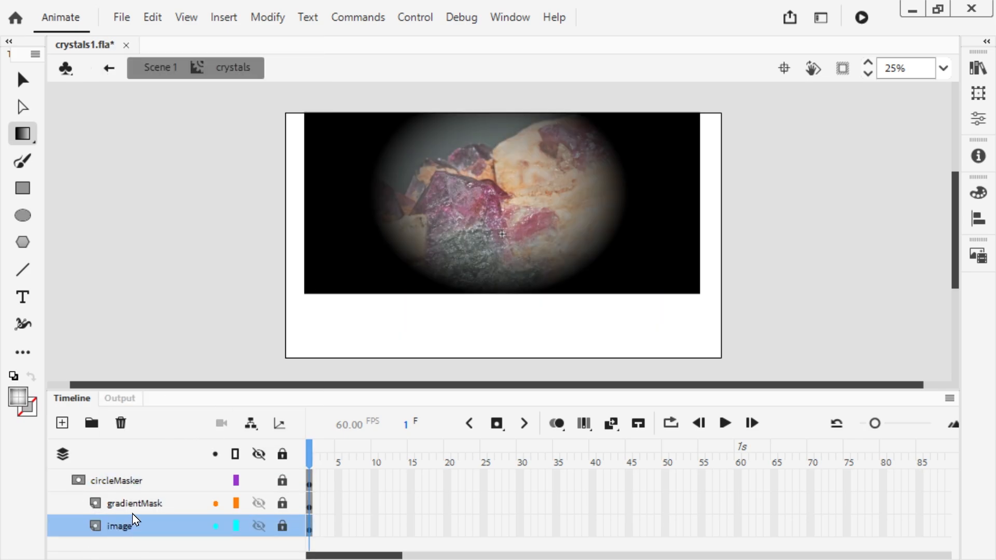
double_click(391, 340)
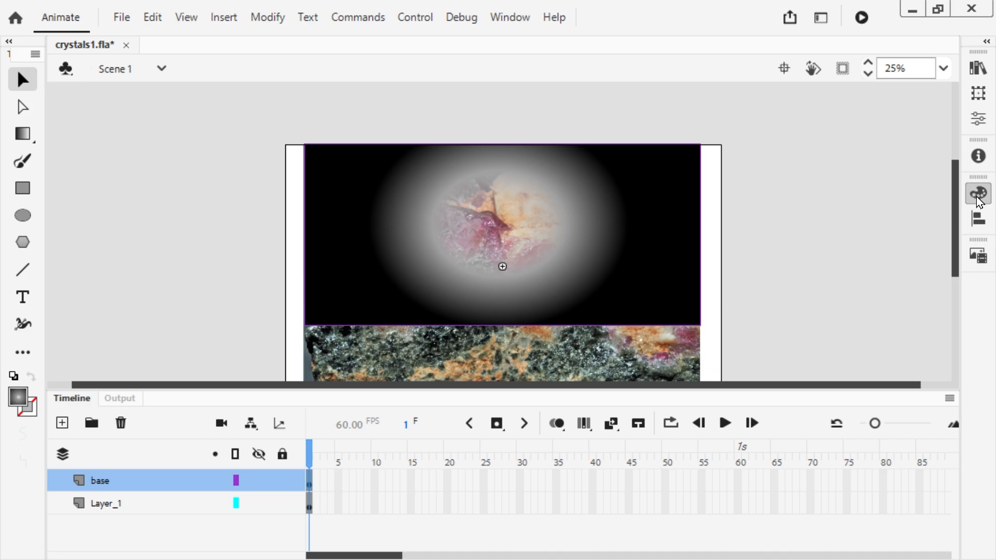
Set the blend mode of the crystals movie clip instance to Screen
click(978, 195)
click(979, 195)
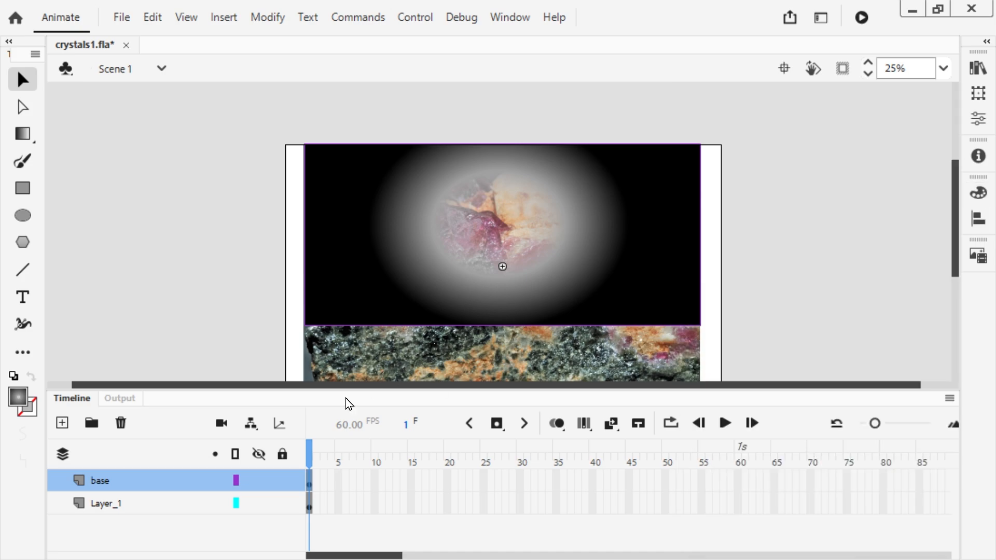
click(979, 119)
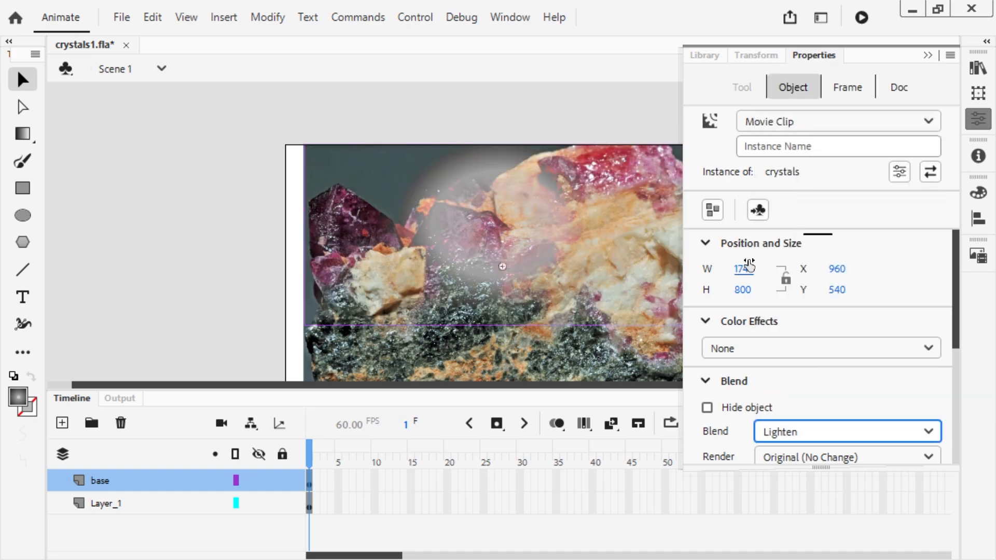
click(791, 433)
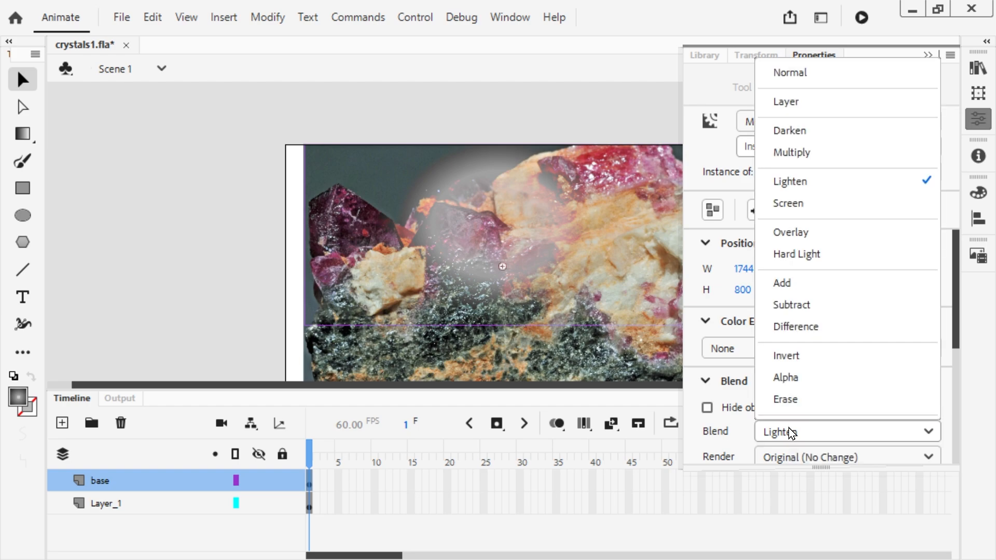
click(823, 208)
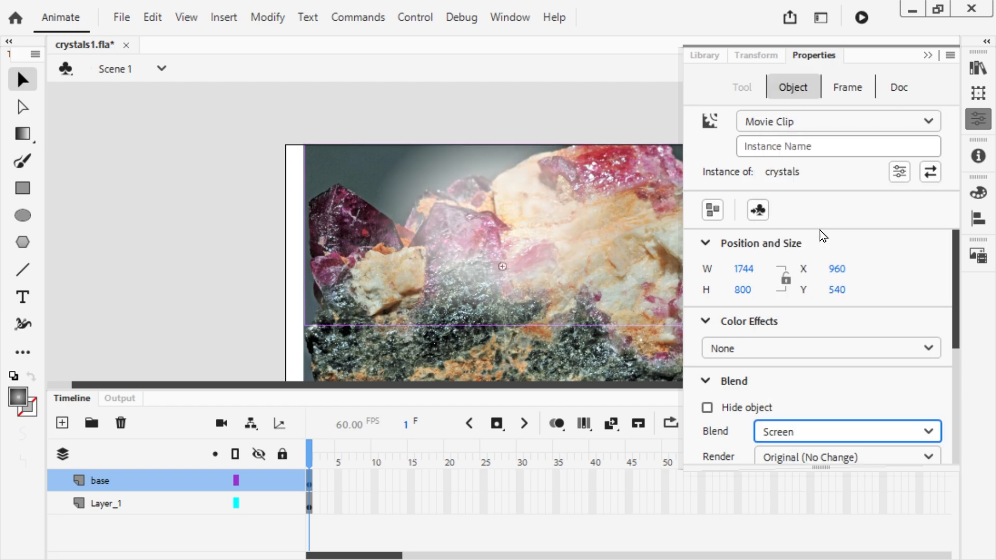
click(927, 56)
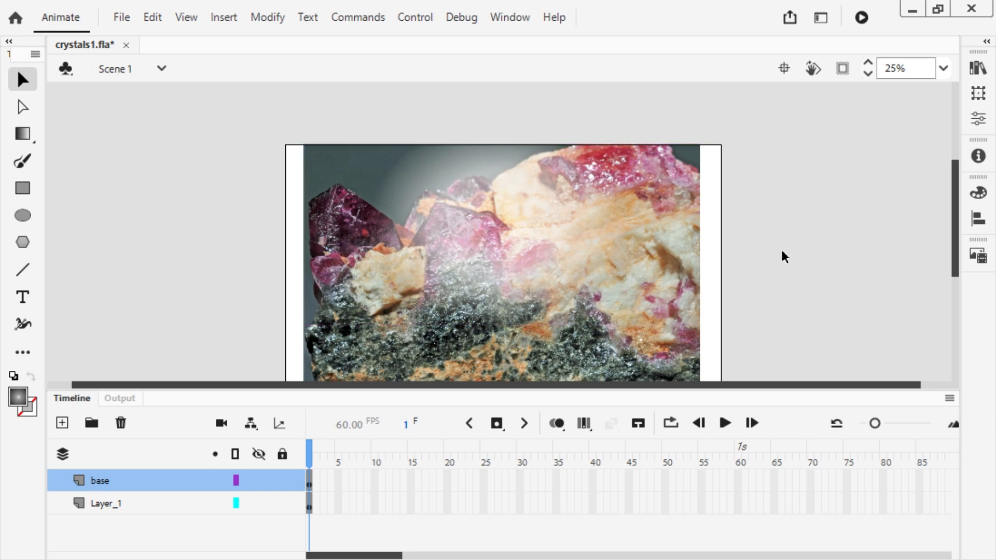
mouse_move(953, 203)
mouse_down()
mouse_move(954, 225)
mouse_move(954, 200)
mouse_move(953, 214)
mouse_up()
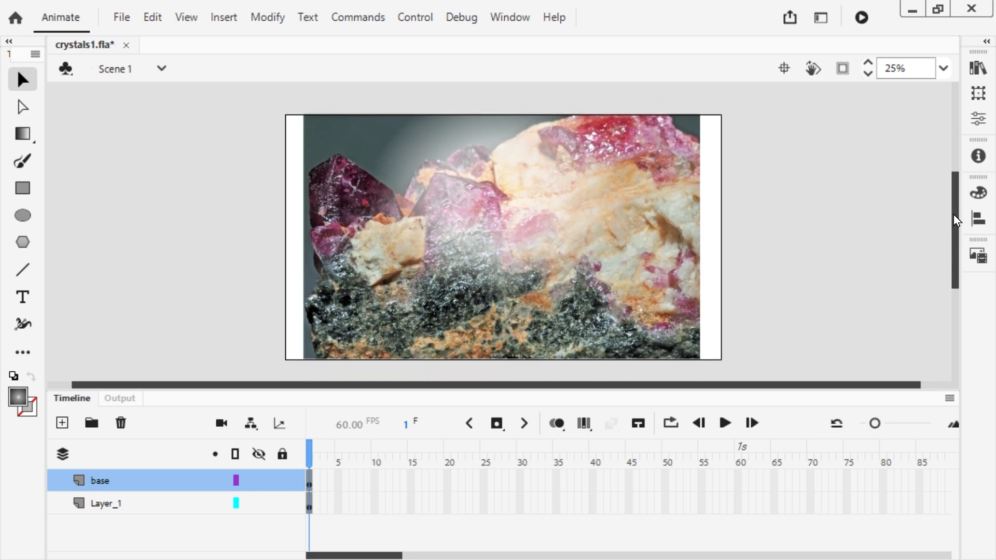
Inside the crystals symbol, unlock all layers and hide circleMasker, with the gradientMask fill selected for the Gradient Transform tool
click(989, 126)
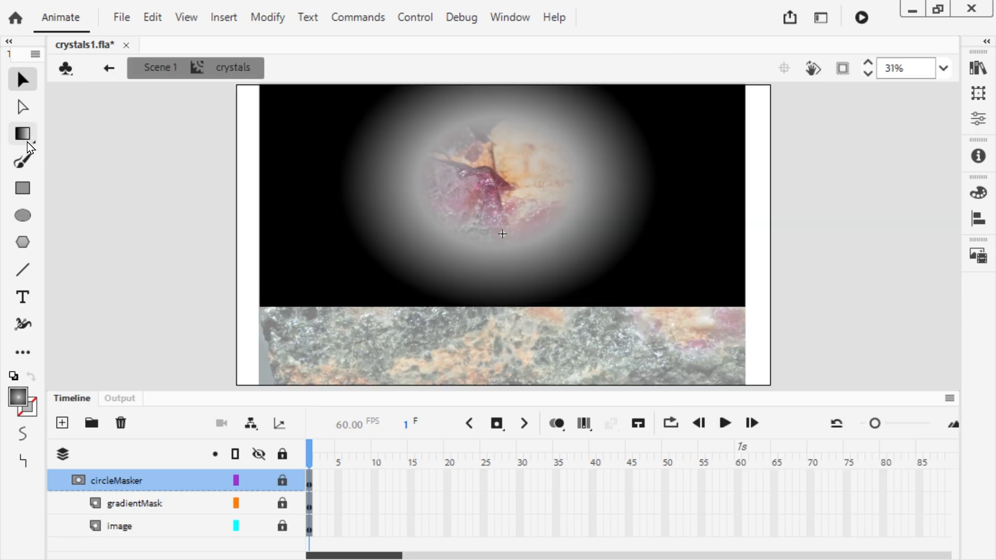
click(22, 139)
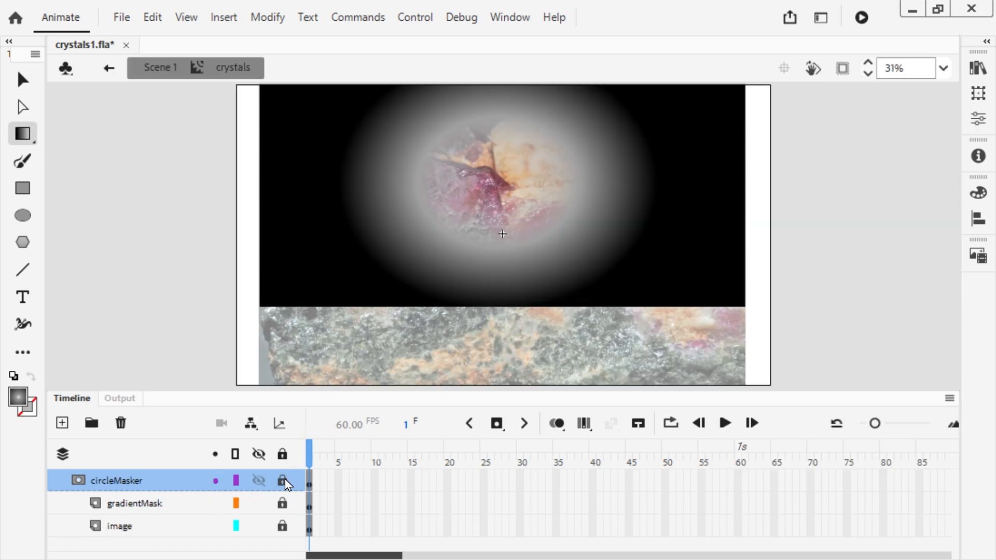
click(283, 455)
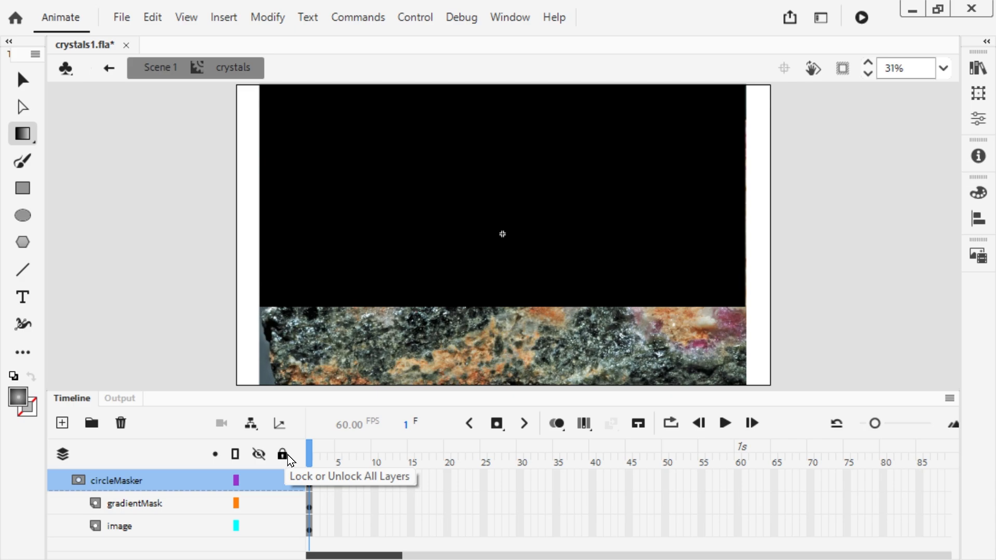
click(137, 506)
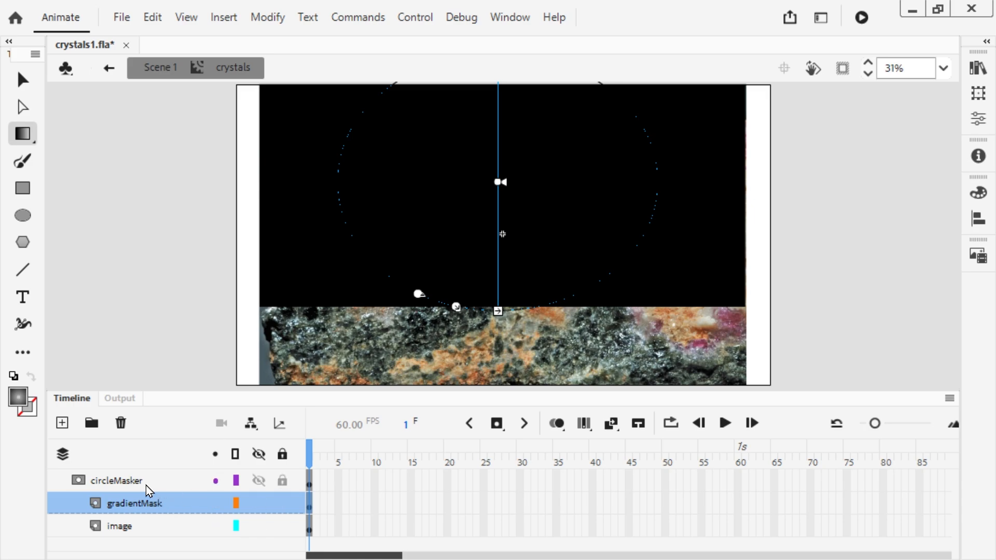
click(261, 485)
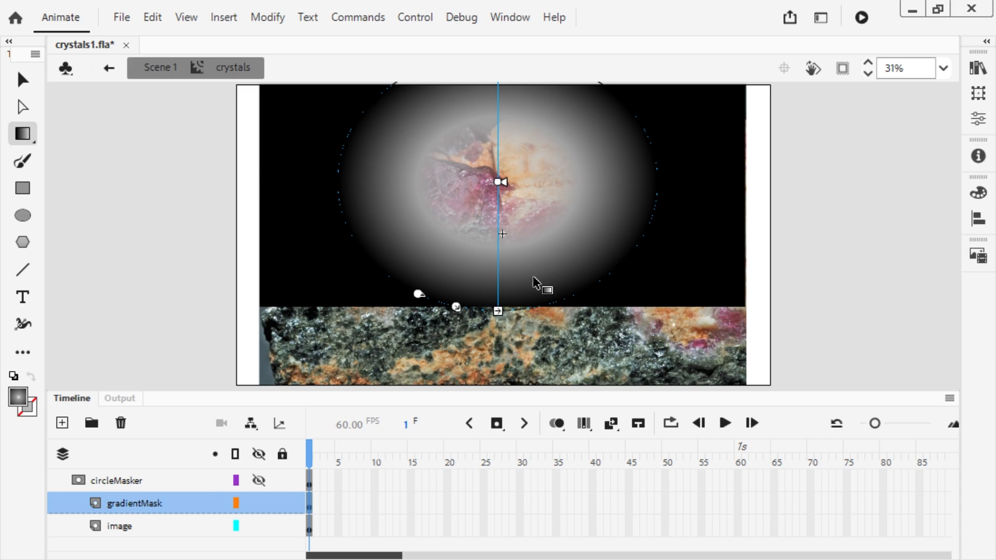
Stretch the gradientMask layer's radial gradient vertically into a taller ellipse, shift its centre downward, and lock all layers again
drag(498, 312, 605, 283)
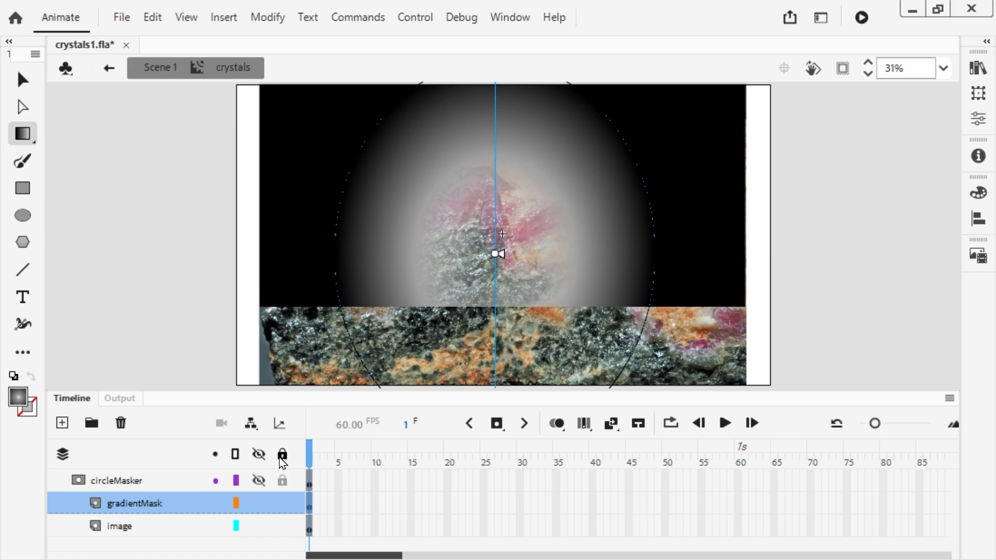
click(282, 455)
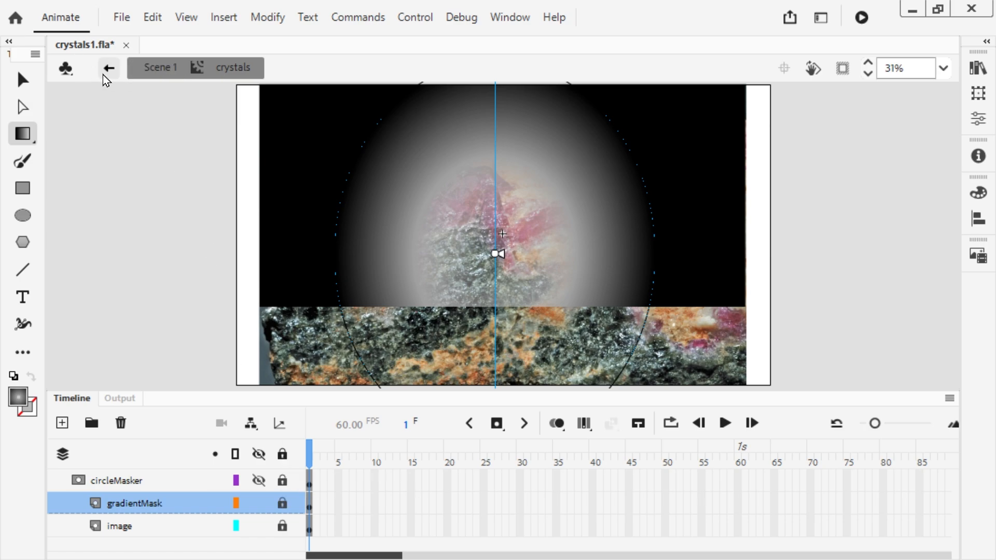
Return to Scene 1, deselect the crystals instance and test the movie
click(148, 67)
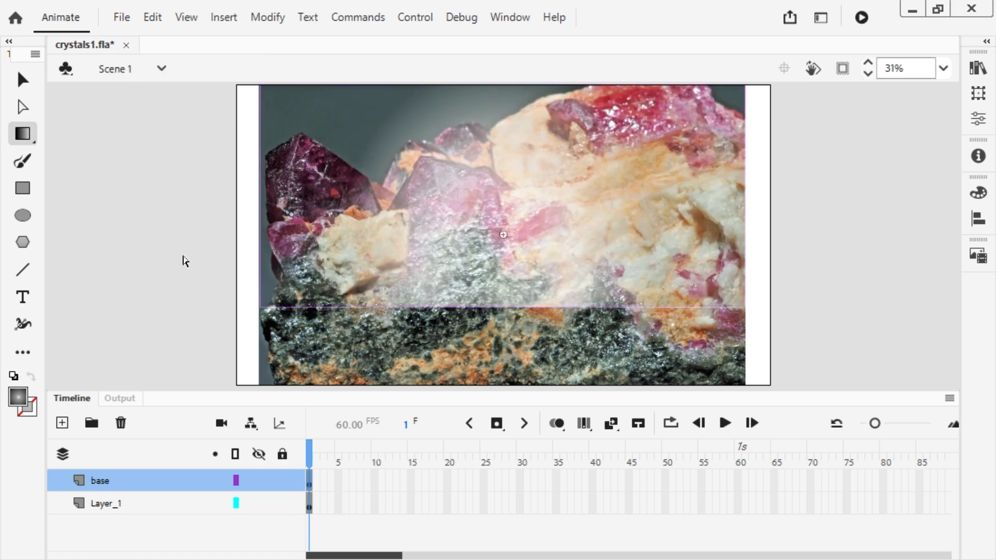
click(132, 253)
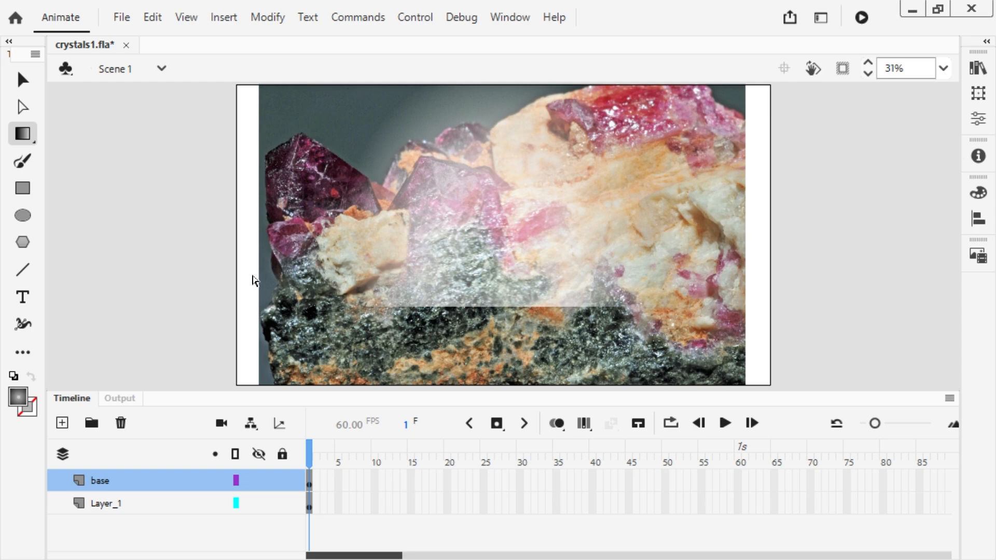
key(ctrl+Return)
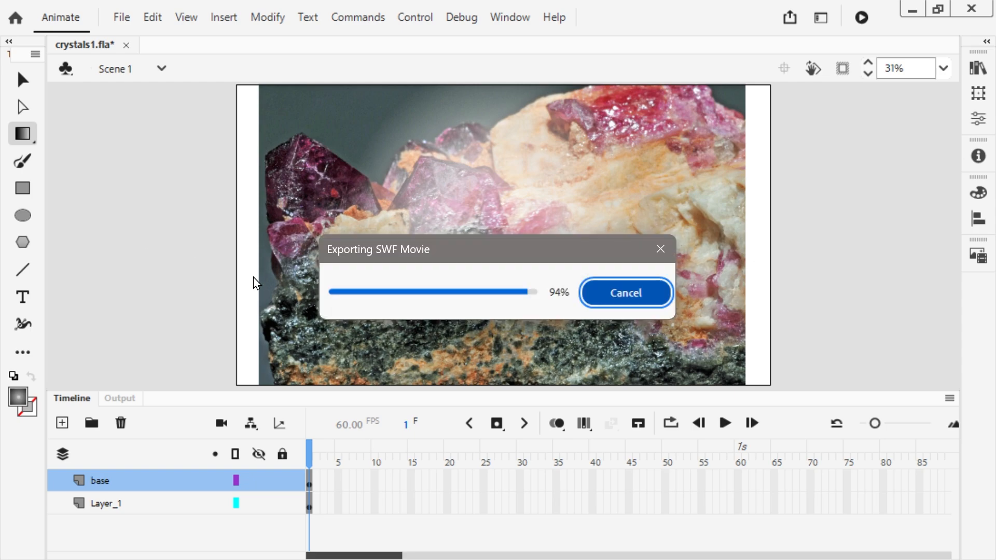